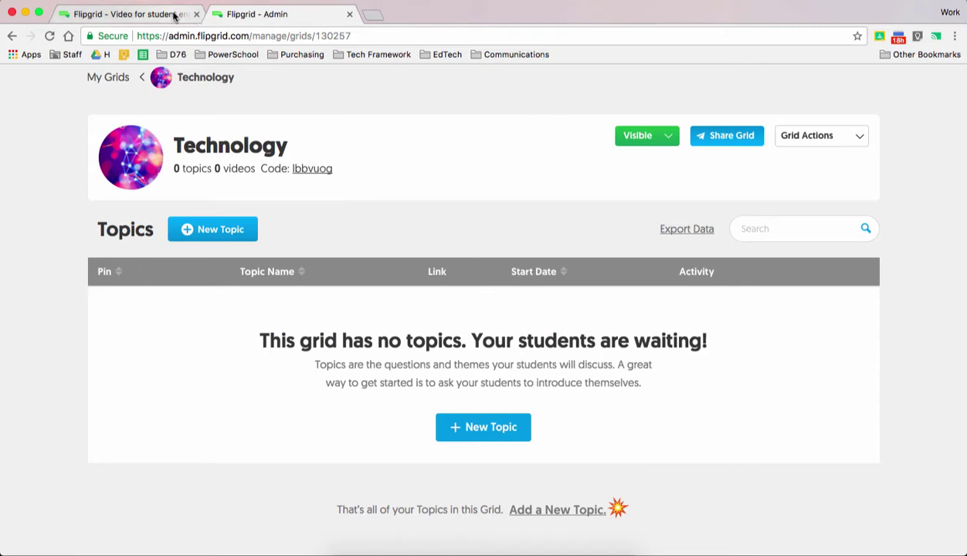
Look at the Flipgrid home page and return to the Technology grid's admin page.
{"action": "left_click", "coordinate": [175, 15]}
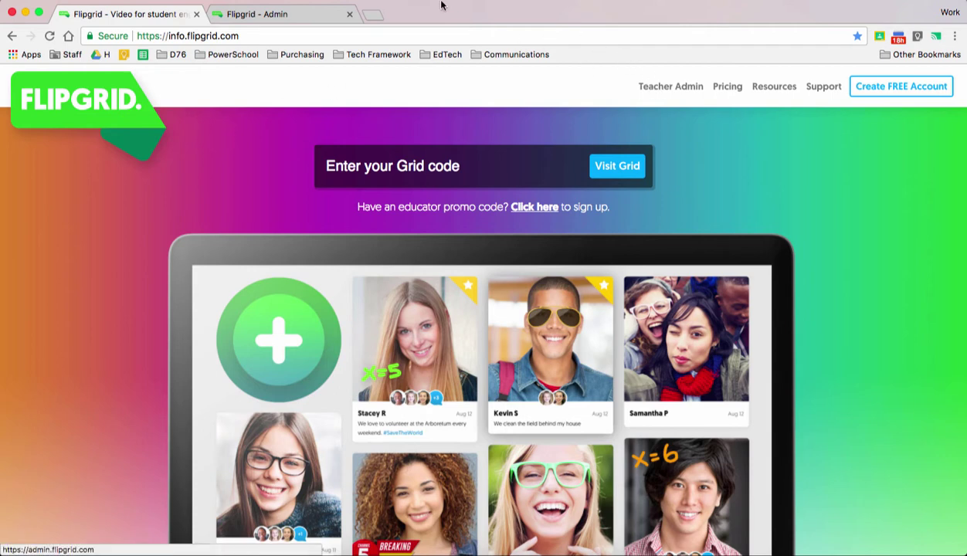
{"action": "left_click", "coordinate": [330, 15]}
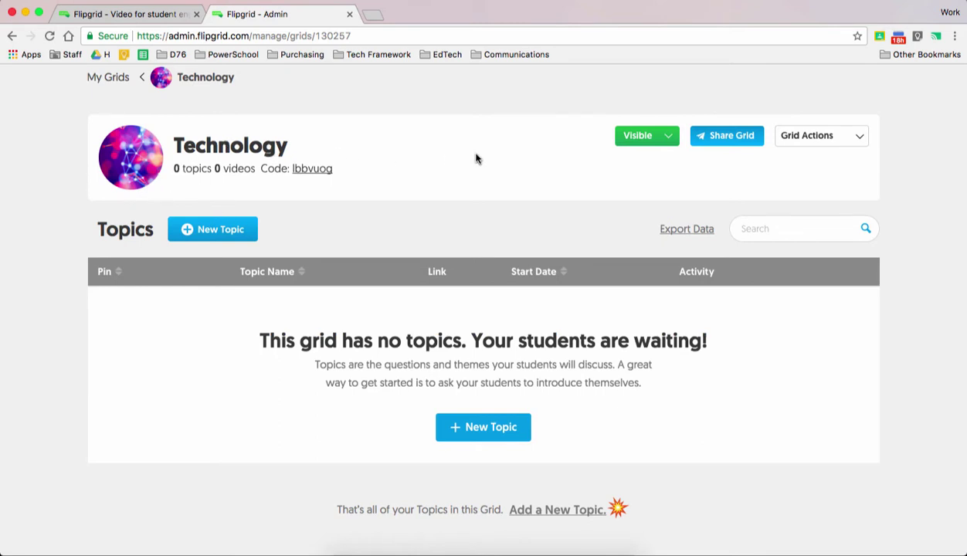
Open the Technology grid's settings for editing and turn off the Notify Me email notifications for new videos.
{"action": "left_click", "coordinate": [784, 146]}
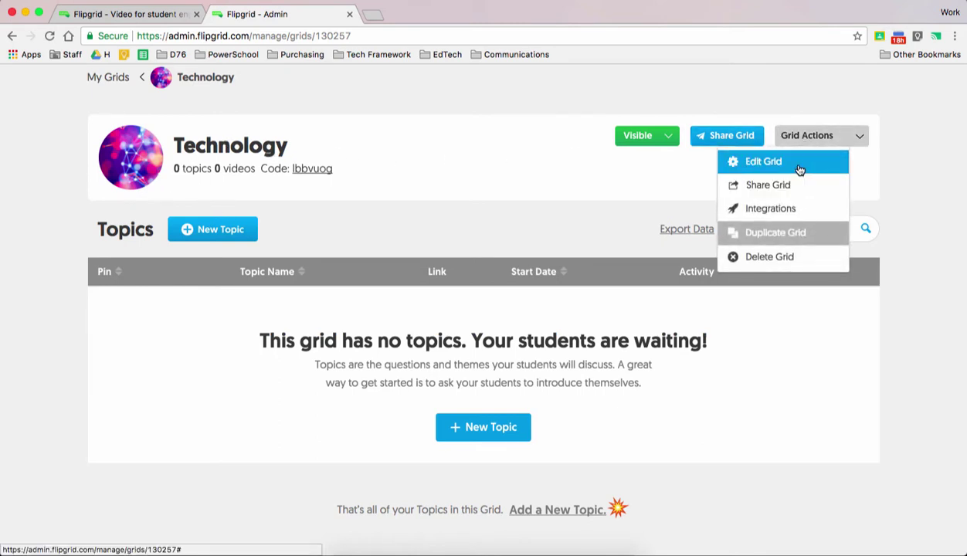
{"action": "left_click", "coordinate": [783, 163]}
{"action": "scroll", "coordinate": [99, 294], "scroll_direction": "down", "scroll_amount": 2}
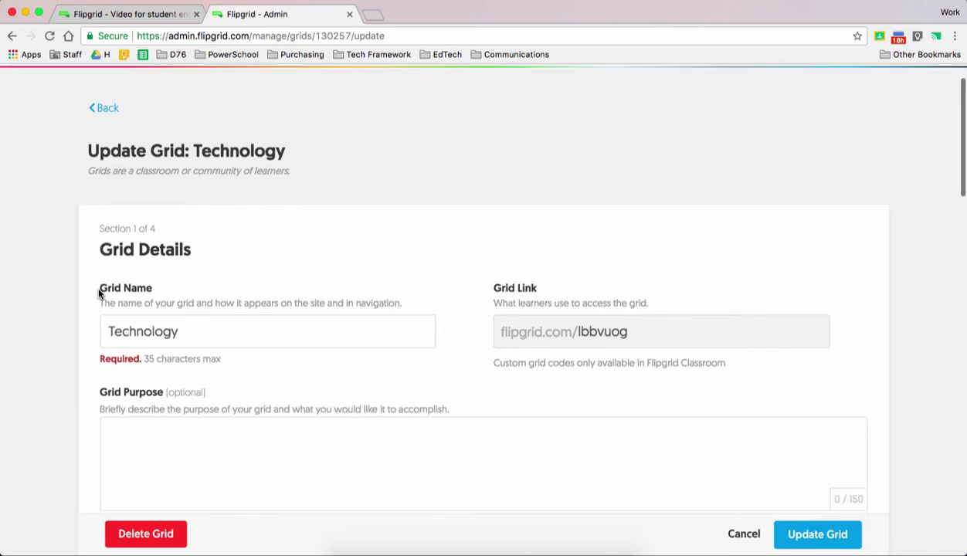
{"action": "scroll", "coordinate": [99, 294], "scroll_direction": "down", "scroll_amount": 1}
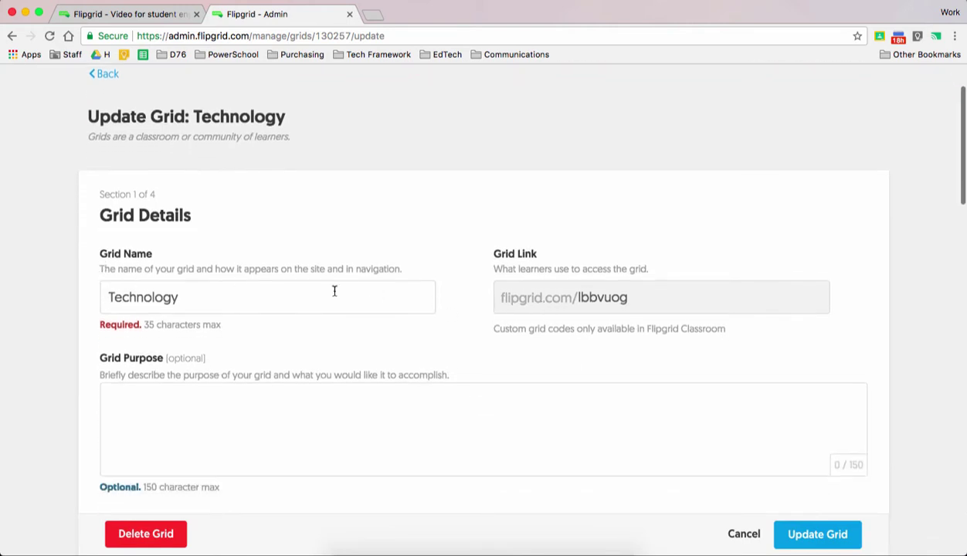
{"action": "left_click", "coordinate": [237, 392]}
{"action": "scroll", "coordinate": [237, 394], "scroll_direction": "down", "scroll_amount": 5}
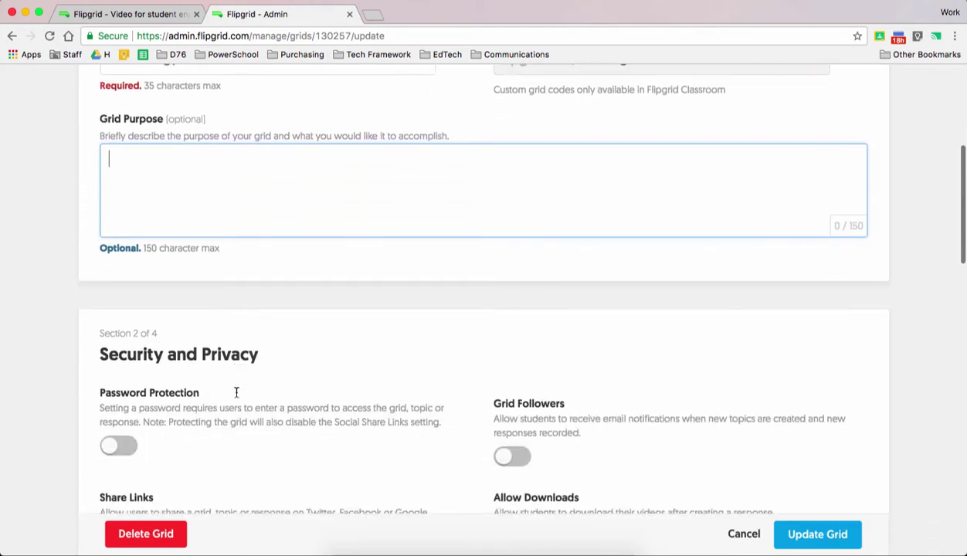
{"action": "scroll", "coordinate": [238, 397], "scroll_direction": "down", "scroll_amount": 2}
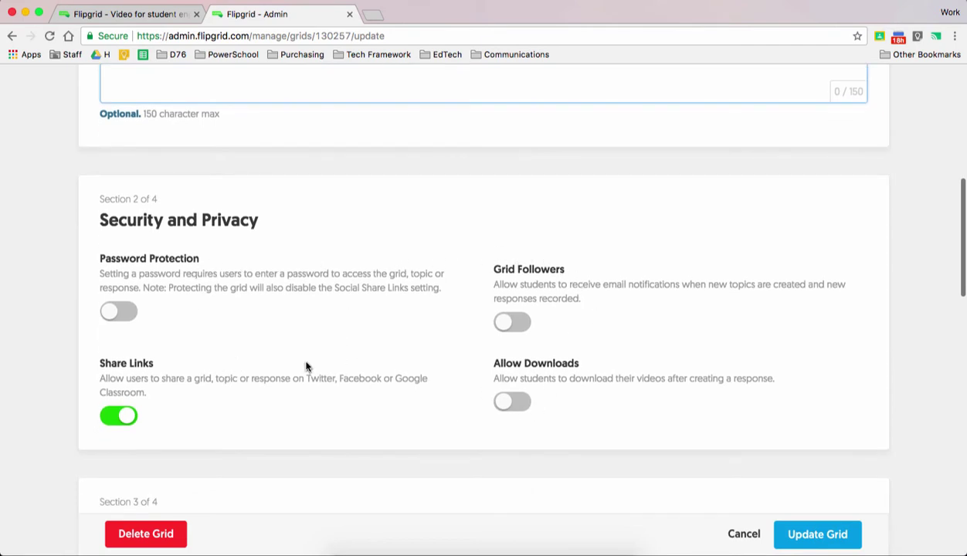
{"action": "scroll", "coordinate": [306, 366], "scroll_direction": "down", "scroll_amount": 2}
{"action": "scroll", "coordinate": [306, 366], "scroll_direction": "down", "scroll_amount": 4}
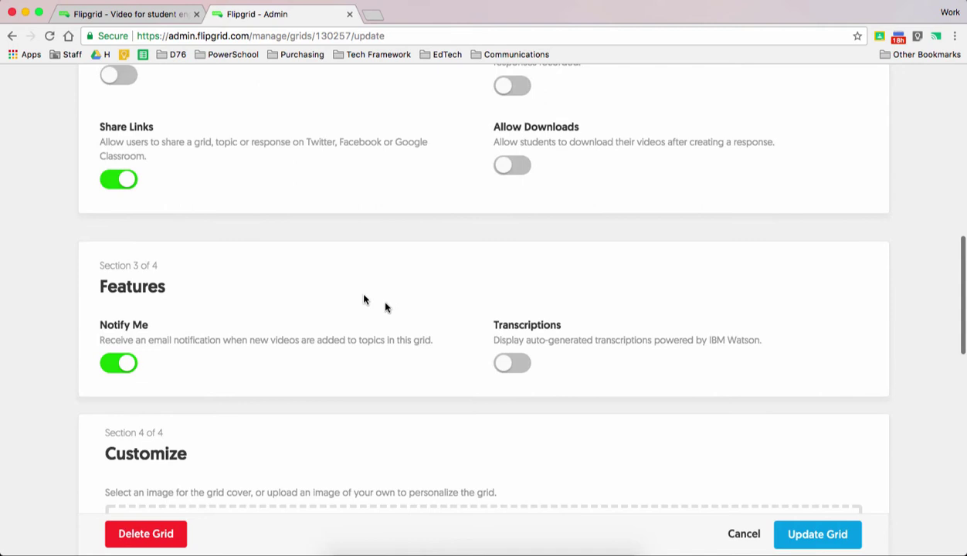
{"action": "left_click", "coordinate": [119, 365]}
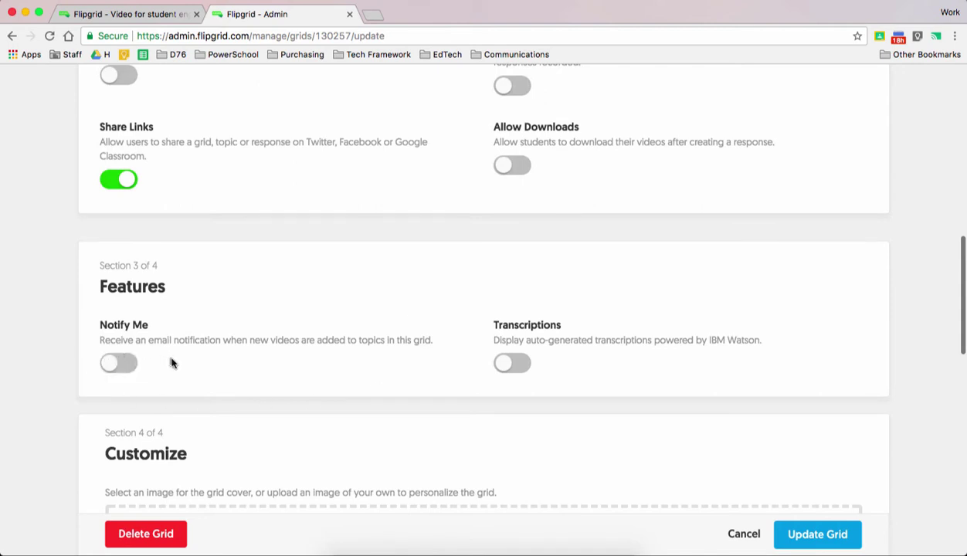
Review the grid's cover image options and save the updated Technology grid settings.
{"action": "scroll", "coordinate": [84, 350], "scroll_direction": "down", "scroll_amount": 8}
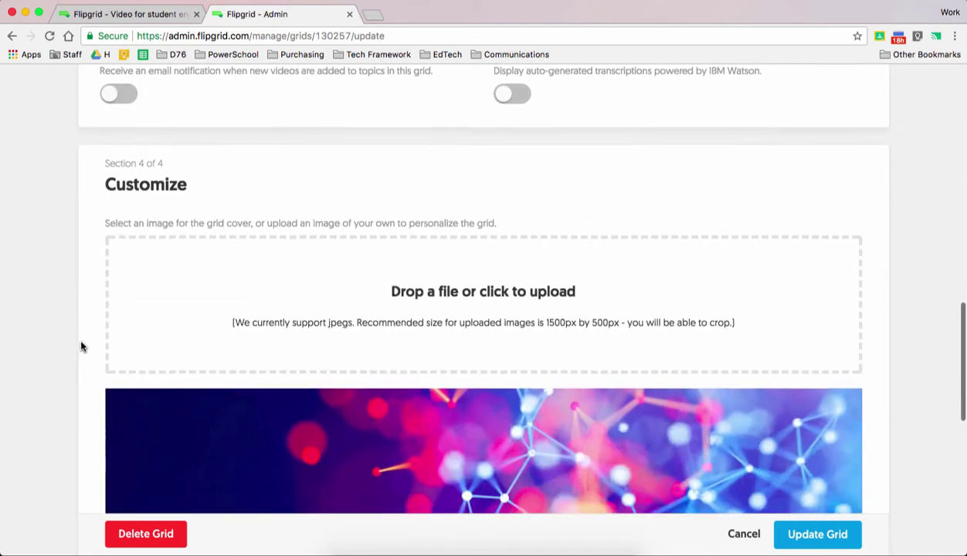
{"action": "scroll", "coordinate": [81, 347], "scroll_direction": "down", "scroll_amount": 8}
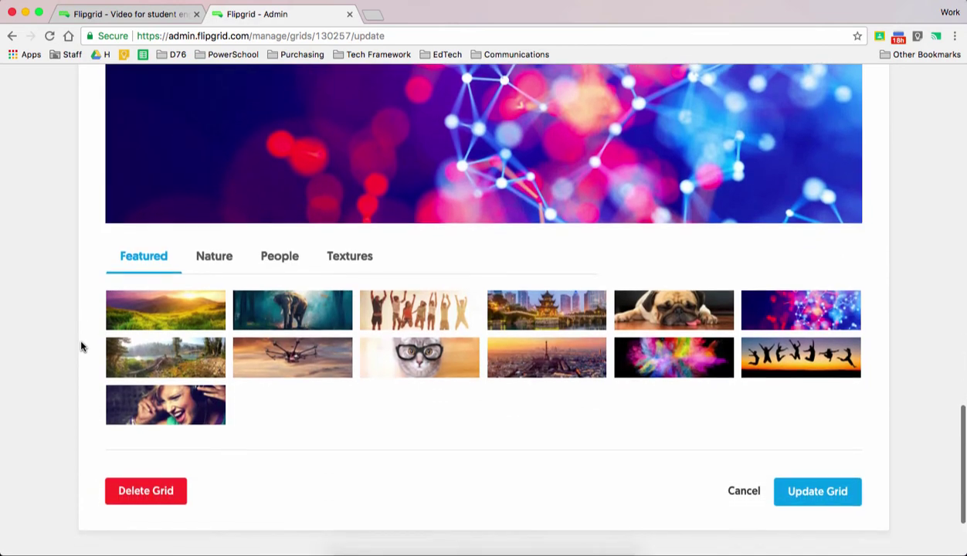
{"action": "scroll", "coordinate": [402, 427], "scroll_direction": "down", "scroll_amount": 2}
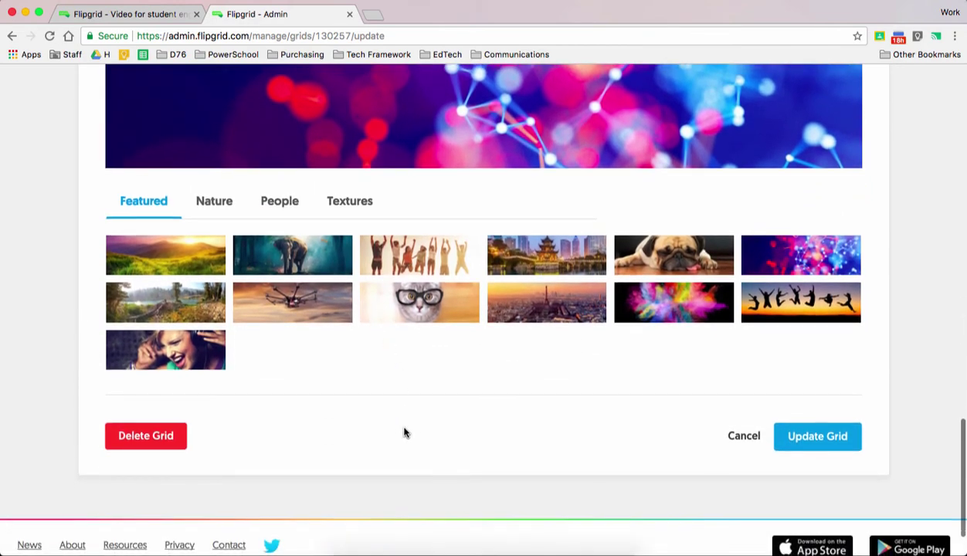
{"action": "scroll", "coordinate": [403, 432], "scroll_direction": "up", "scroll_amount": 15}
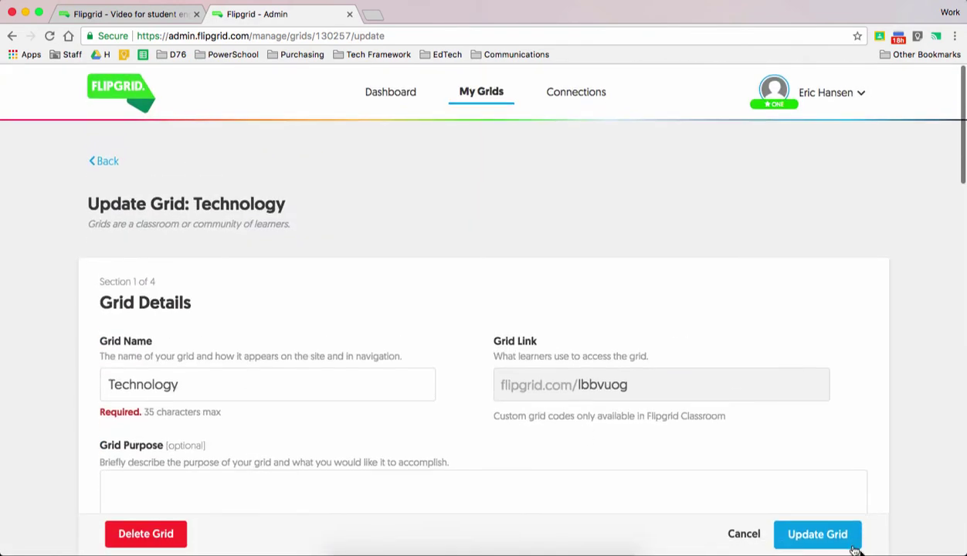
{"action": "left_click", "coordinate": [840, 539]}
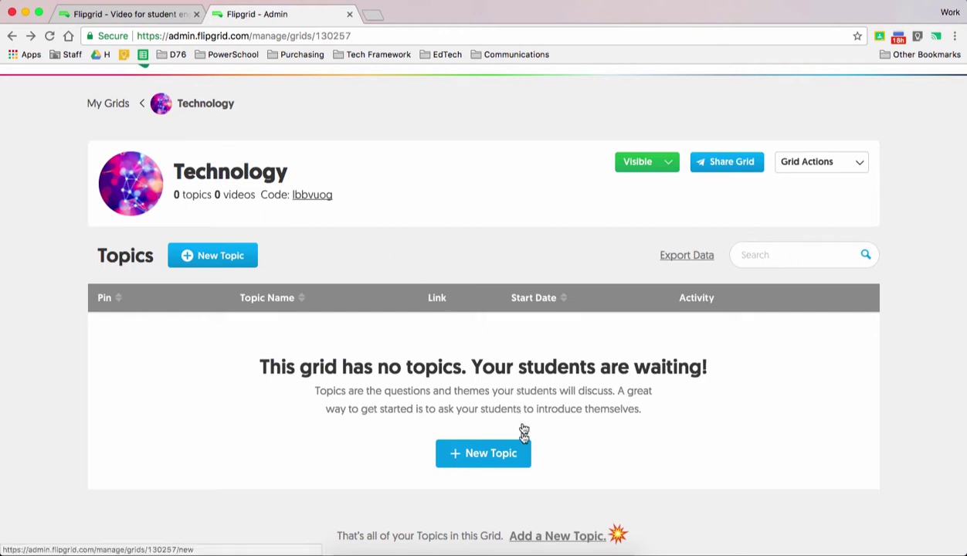
Start a new topic titled "Creative Communication" with the question "Share how you creatively communicate with your students or with teacher teams?".
{"action": "left_click", "coordinate": [496, 462]}
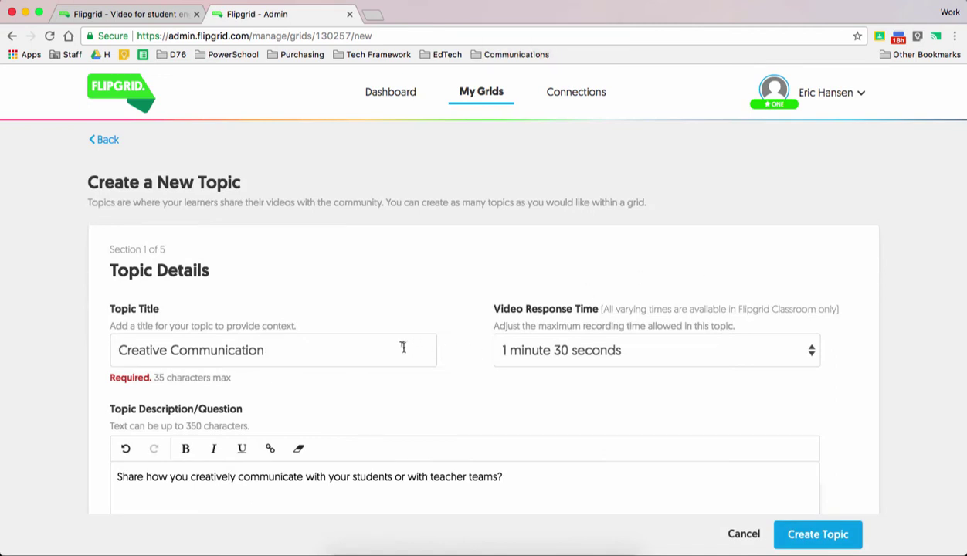
{"action": "scroll", "coordinate": [376, 337], "scroll_direction": "down", "scroll_amount": 2}
{"action": "scroll", "coordinate": [376, 338], "scroll_direction": "down", "scroll_amount": 1}
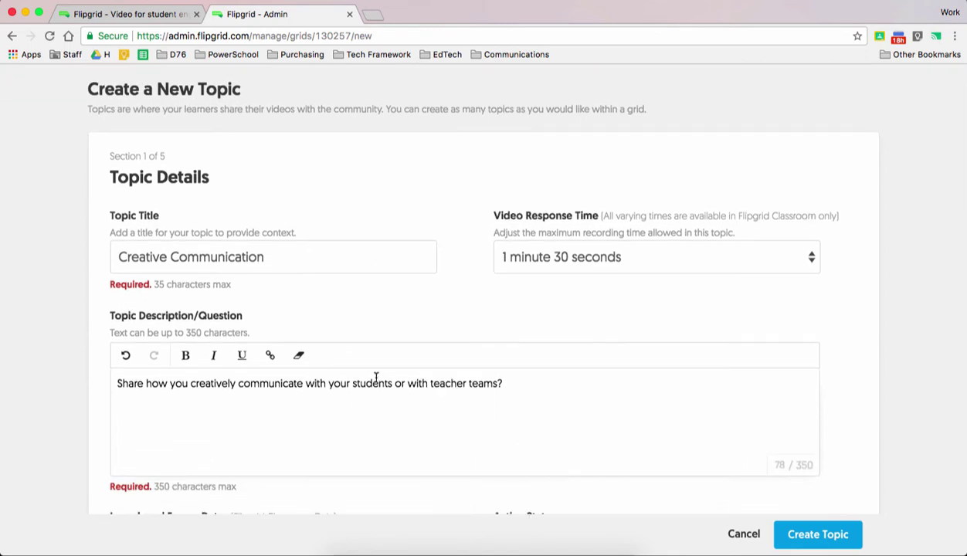
Check the choices offered for the topic's Video Response Time and Active State.
{"action": "left_click", "coordinate": [610, 263]}
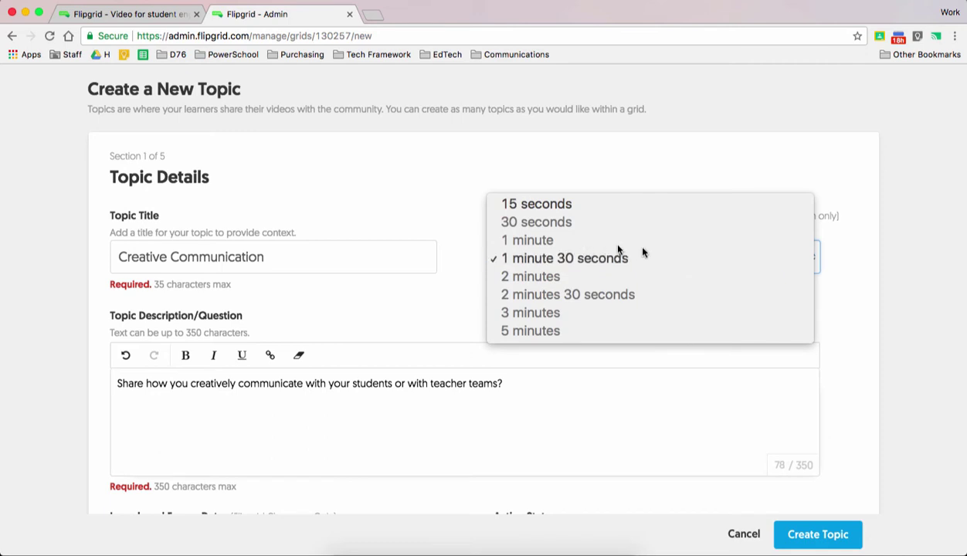
{"action": "left_click", "coordinate": [881, 399]}
{"action": "scroll", "coordinate": [882, 400], "scroll_direction": "down", "scroll_amount": 2}
{"action": "scroll", "coordinate": [884, 402], "scroll_direction": "down", "scroll_amount": 3}
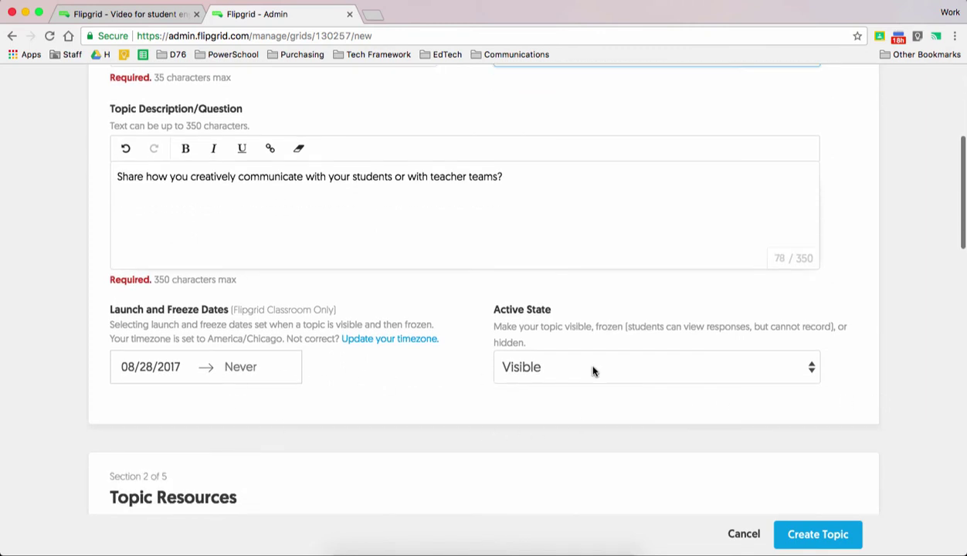
{"action": "left_click", "coordinate": [692, 369]}
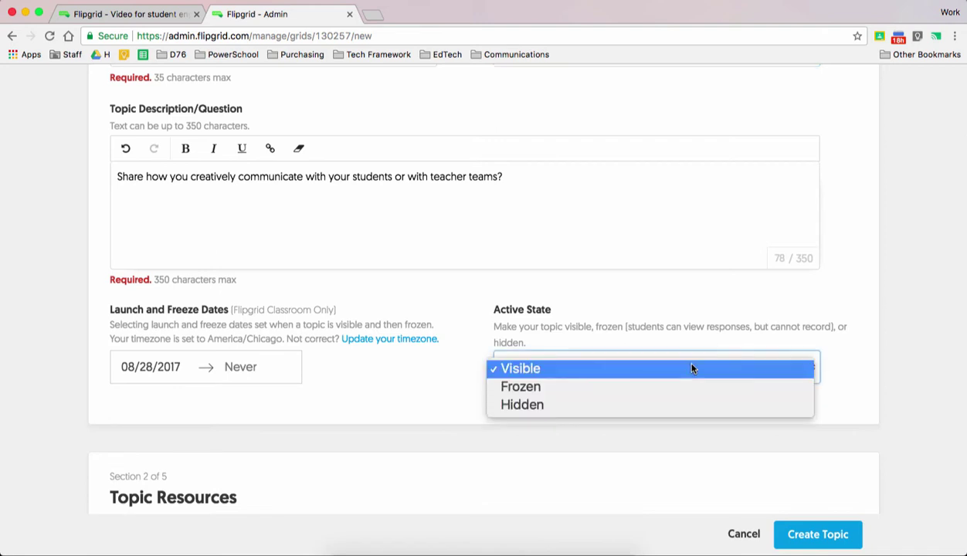
{"action": "left_click", "coordinate": [848, 363]}
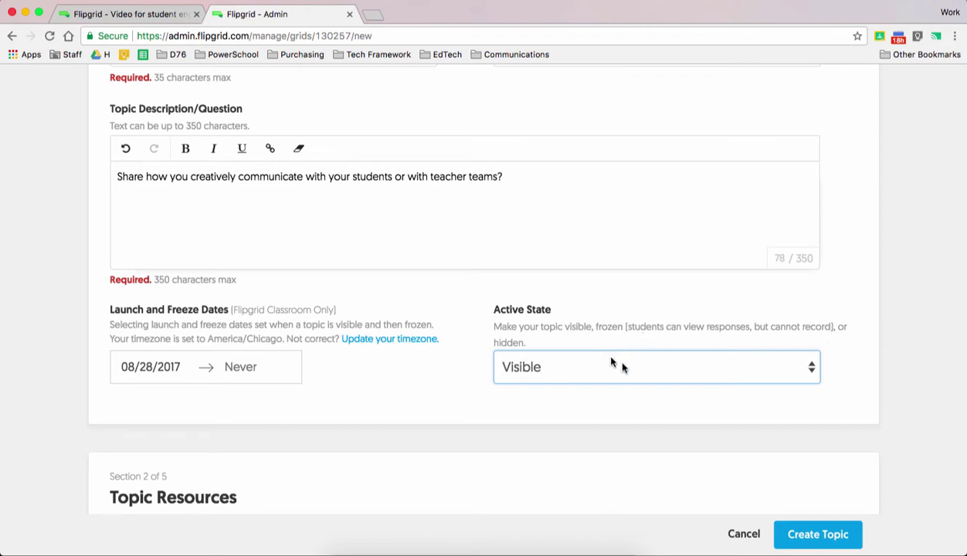
Examine the Topic Resources options, the topic description and the Topic Attachment section of the new topic.
{"action": "scroll", "coordinate": [595, 439], "scroll_direction": "down", "scroll_amount": 4}
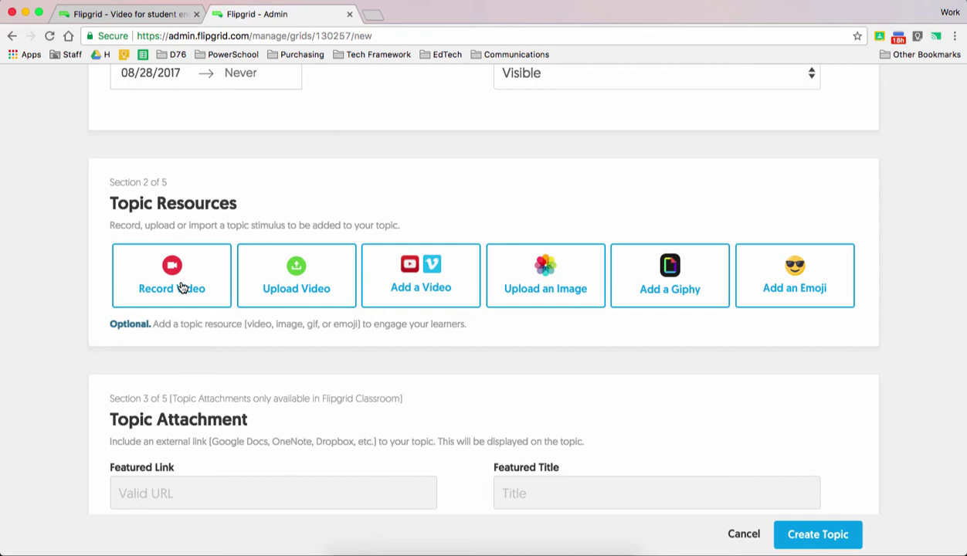
{"action": "scroll", "coordinate": [182, 288], "scroll_direction": "up", "scroll_amount": 6}
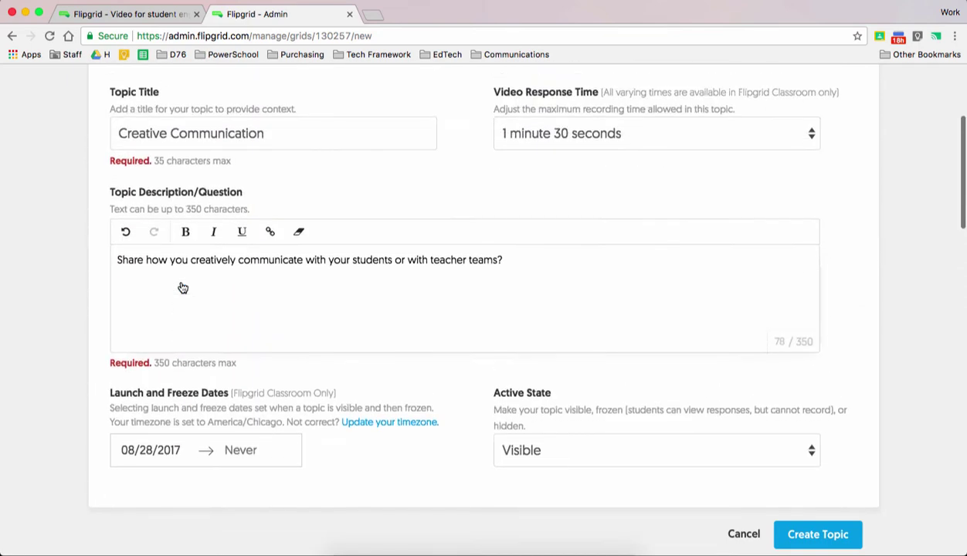
{"action": "double_click", "coordinate": [178, 298]}
{"action": "left_click", "coordinate": [166, 312]}
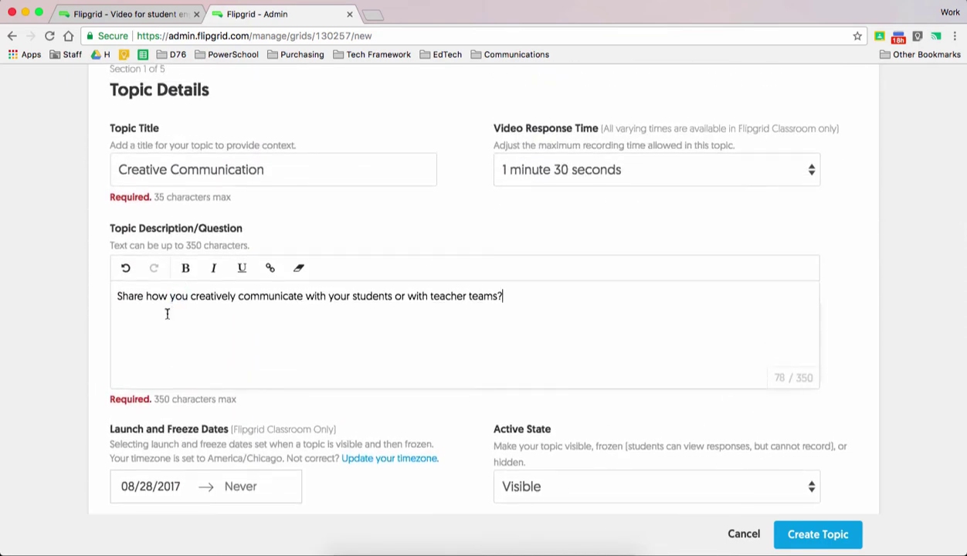
{"action": "scroll", "coordinate": [167, 312], "scroll_direction": "down", "scroll_amount": 3}
{"action": "scroll", "coordinate": [166, 312], "scroll_direction": "down", "scroll_amount": 7}
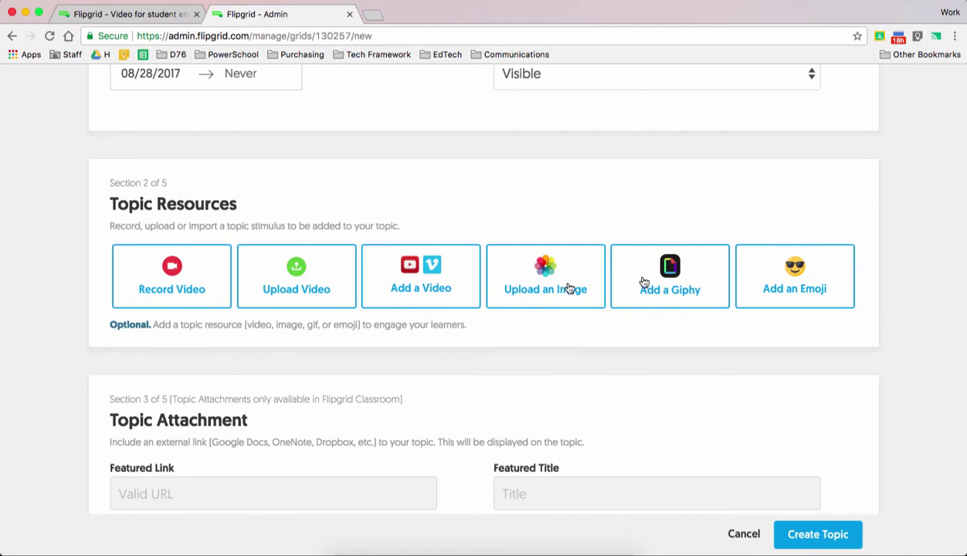
{"action": "scroll", "coordinate": [255, 259], "scroll_direction": "down", "scroll_amount": 5}
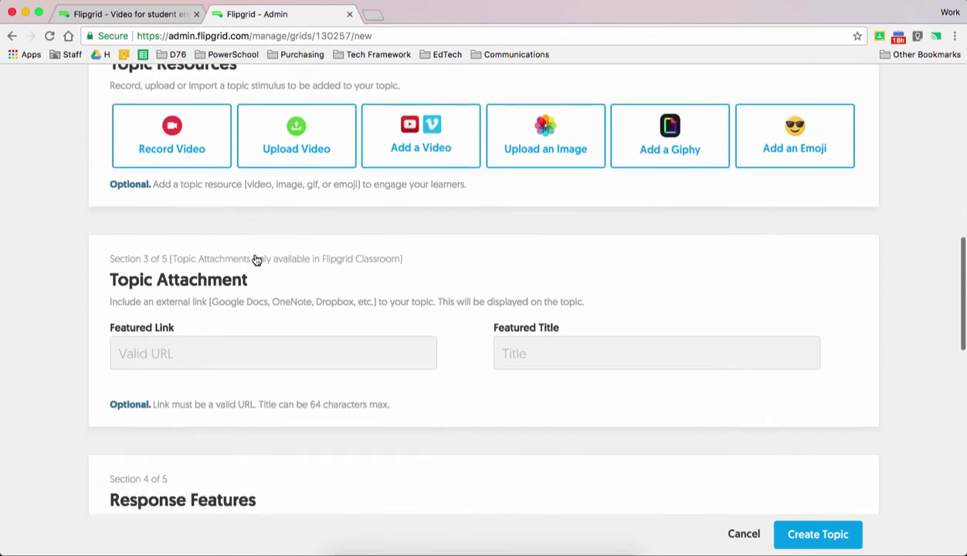
Examine the Response Features, including the Selfie Decorations choices, response moderation, replies and the email requirement.
{"action": "scroll", "coordinate": [255, 258], "scroll_direction": "down", "scroll_amount": 9}
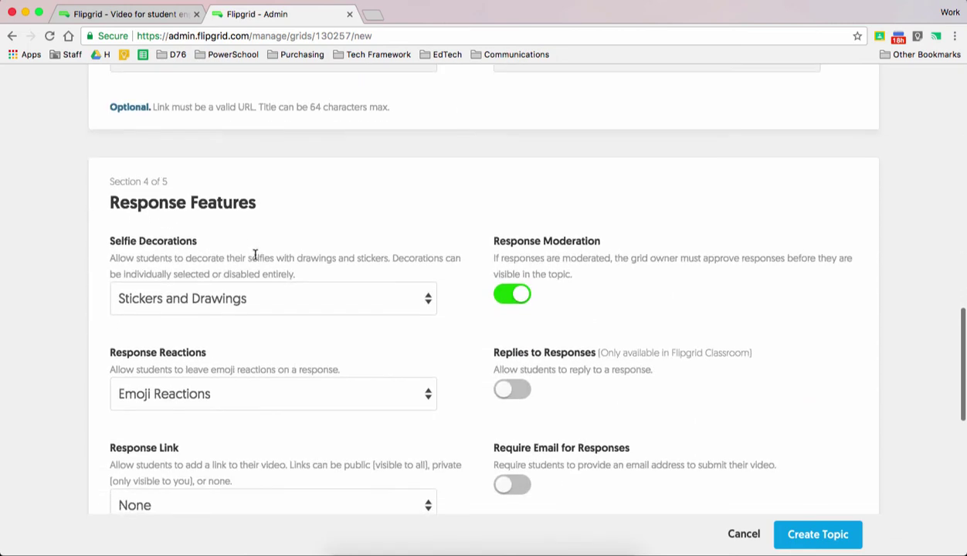
{"action": "scroll", "coordinate": [256, 258], "scroll_direction": "down", "scroll_amount": 1}
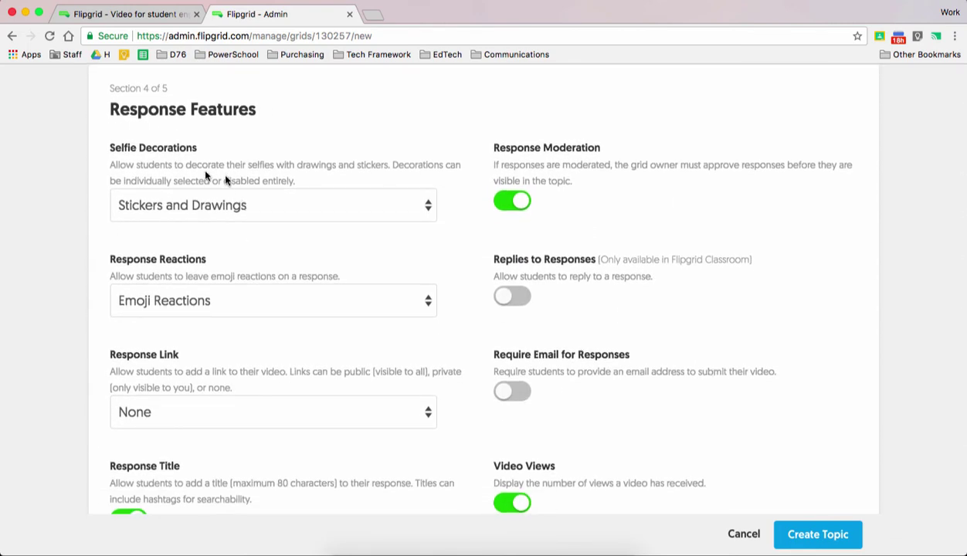
{"action": "left_click", "coordinate": [271, 213]}
{"action": "left_click", "coordinate": [424, 164]}
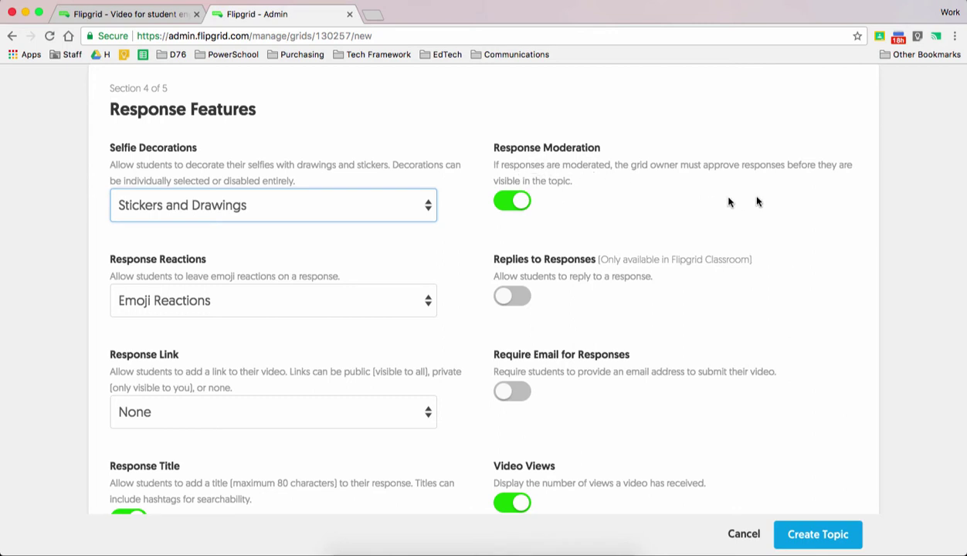
{"action": "scroll", "coordinate": [797, 210], "scroll_direction": "down", "scroll_amount": 1}
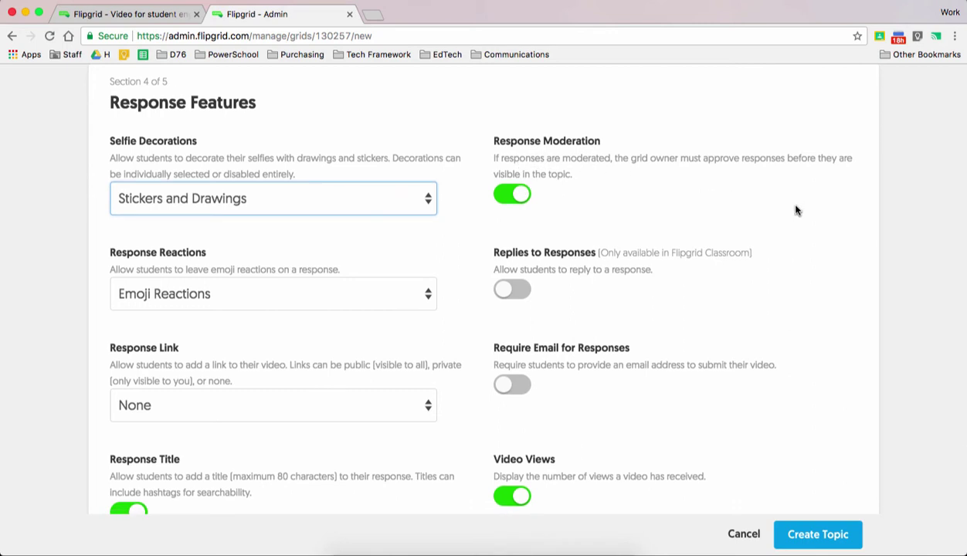
{"action": "scroll", "coordinate": [797, 210], "scroll_direction": "down", "scroll_amount": 5}
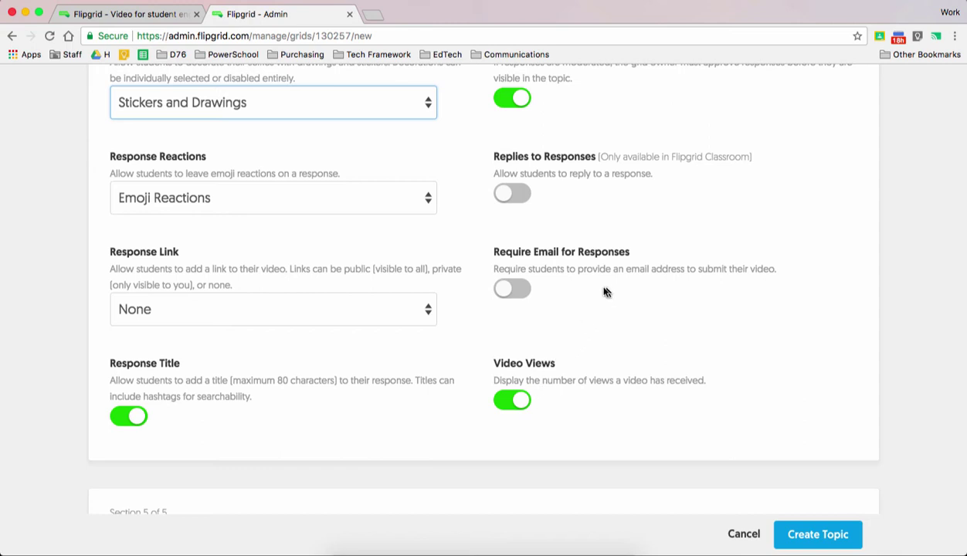
{"action": "scroll", "coordinate": [563, 284], "scroll_direction": "up", "scroll_amount": 1}
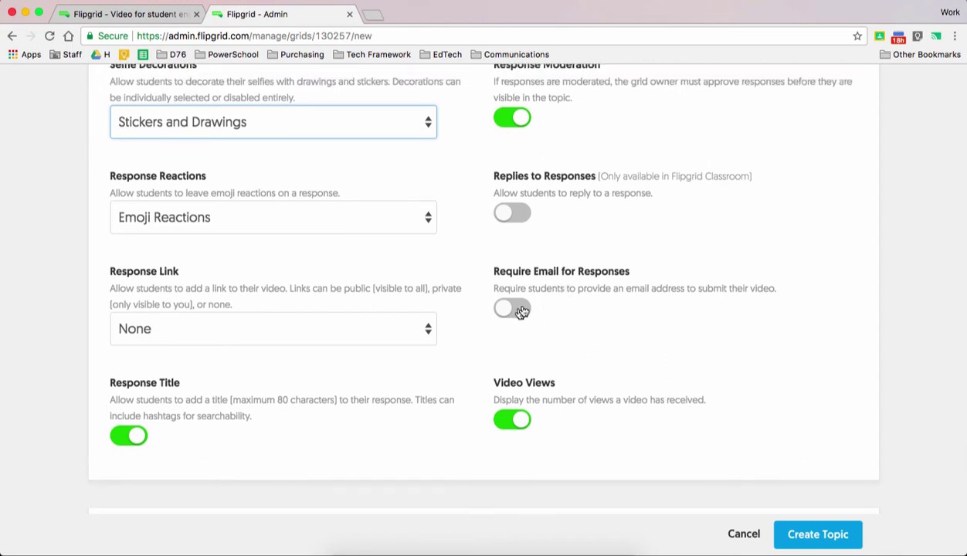
{"action": "scroll", "coordinate": [597, 276], "scroll_direction": "up", "scroll_amount": 1}
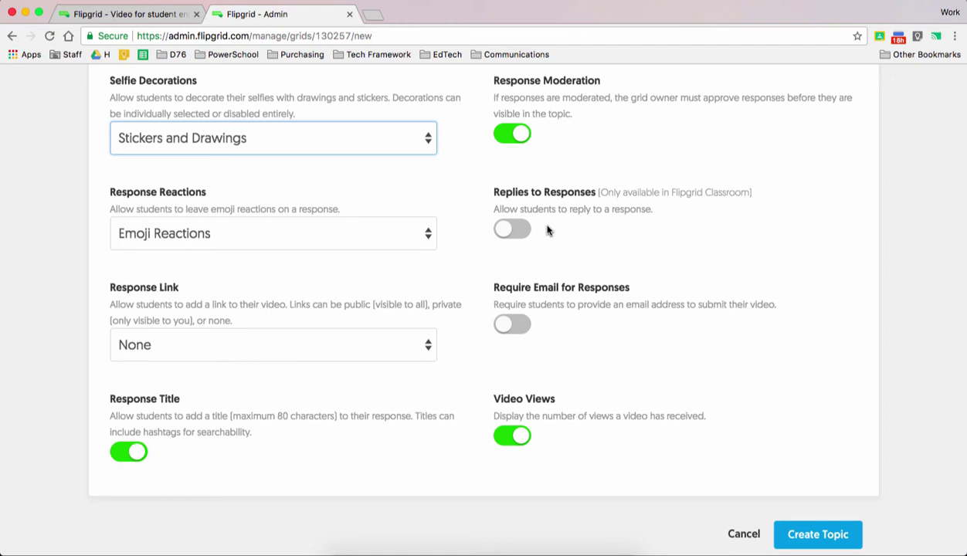
Review the Feedback section and create the Creative Communication topic.
{"action": "scroll", "coordinate": [548, 230], "scroll_direction": "down", "scroll_amount": 3}
{"action": "scroll", "coordinate": [547, 230], "scroll_direction": "down", "scroll_amount": 3}
{"action": "scroll", "coordinate": [489, 309], "scroll_direction": "up", "scroll_amount": 3}
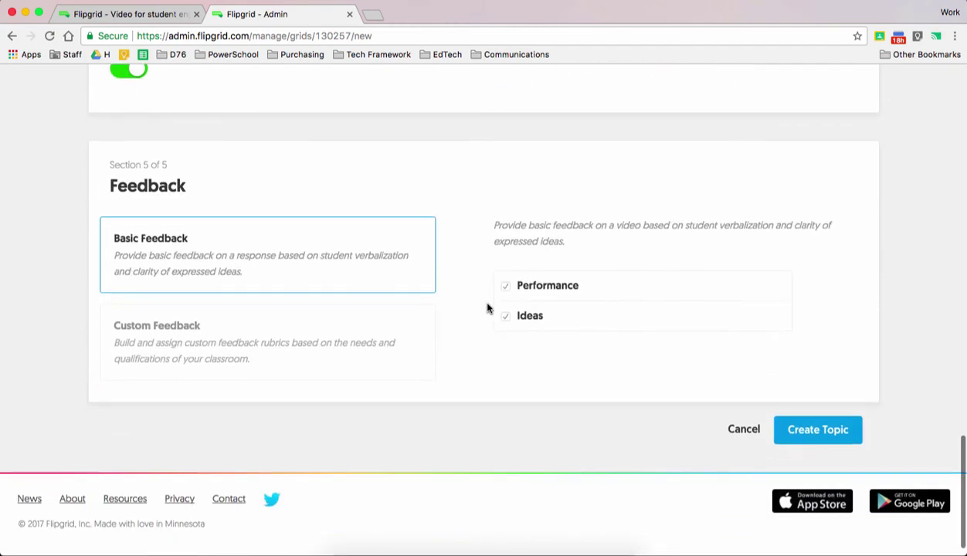
{"action": "scroll", "coordinate": [488, 309], "scroll_direction": "down", "scroll_amount": 3}
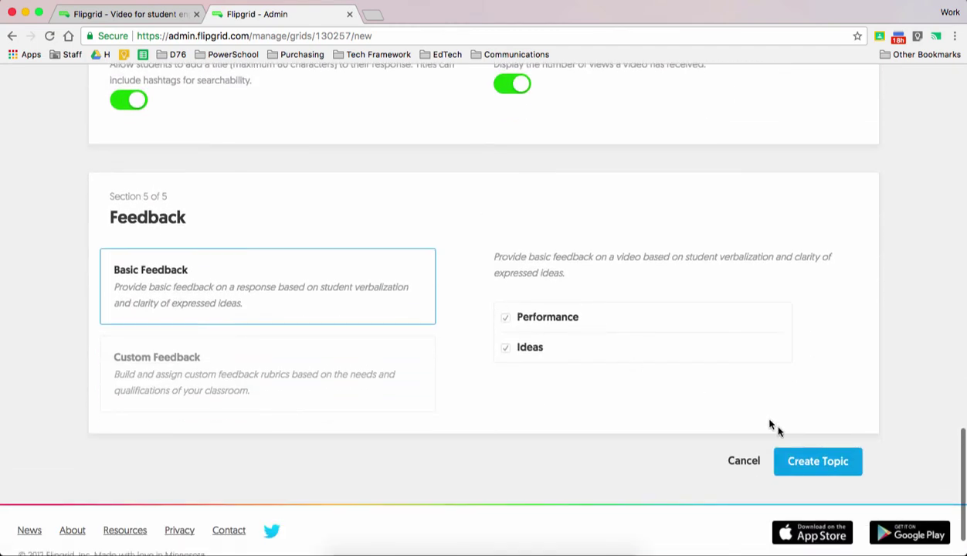
{"action": "left_click", "coordinate": [798, 461]}
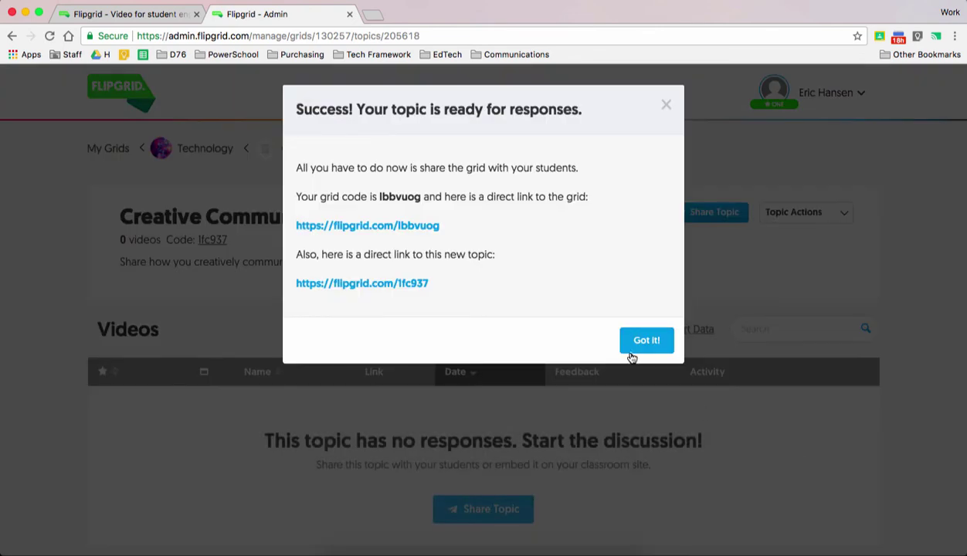
Dismiss the topic confirmation and open the sharing options for the Creative Communication topic.
{"action": "left_click", "coordinate": [646, 342]}
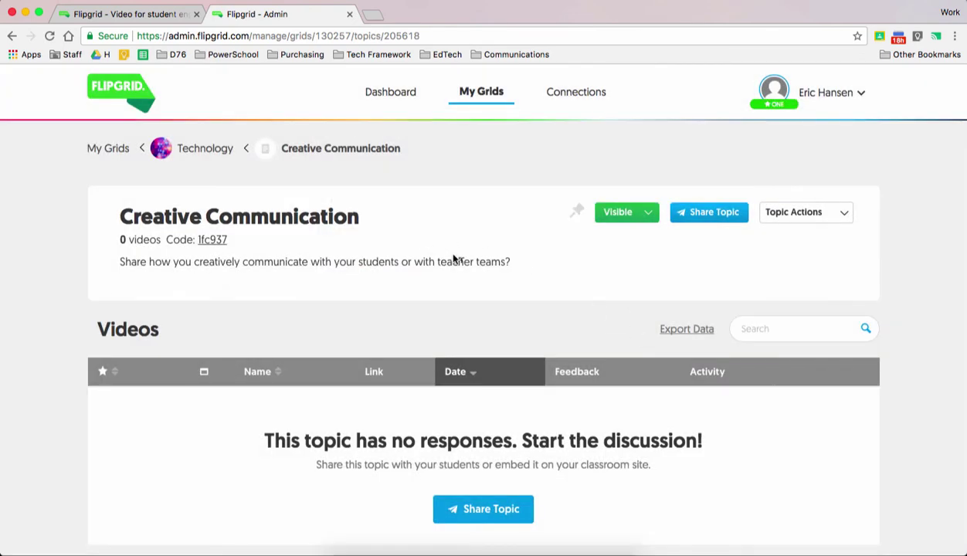
{"action": "scroll", "coordinate": [464, 261], "scroll_direction": "down", "scroll_amount": 1}
{"action": "scroll", "coordinate": [463, 263], "scroll_direction": "up", "scroll_amount": 1}
{"action": "left_click", "coordinate": [719, 222]}
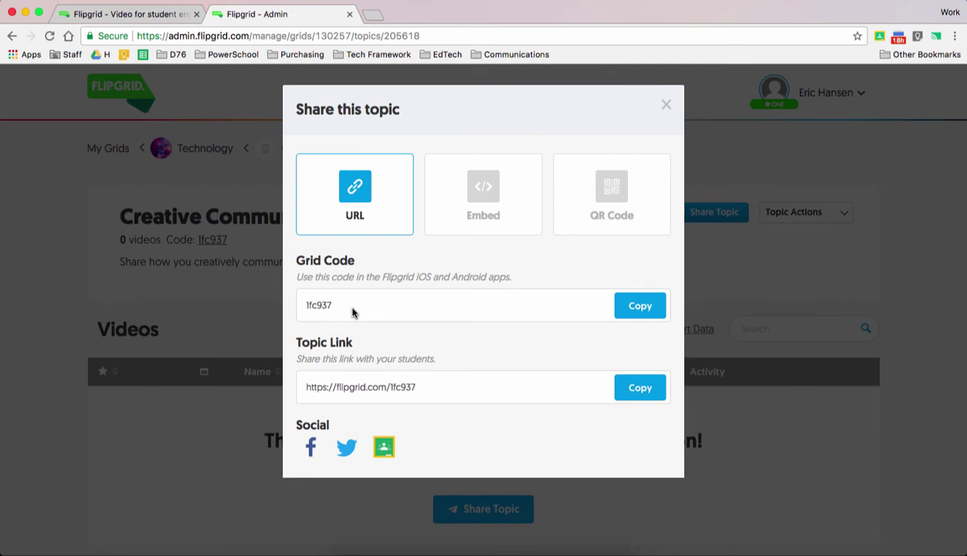
Share the topic to Google Classroom as a new assignment for 76 Demonstration Class and enlarge the Classroom window.
{"action": "left_click", "coordinate": [384, 450]}
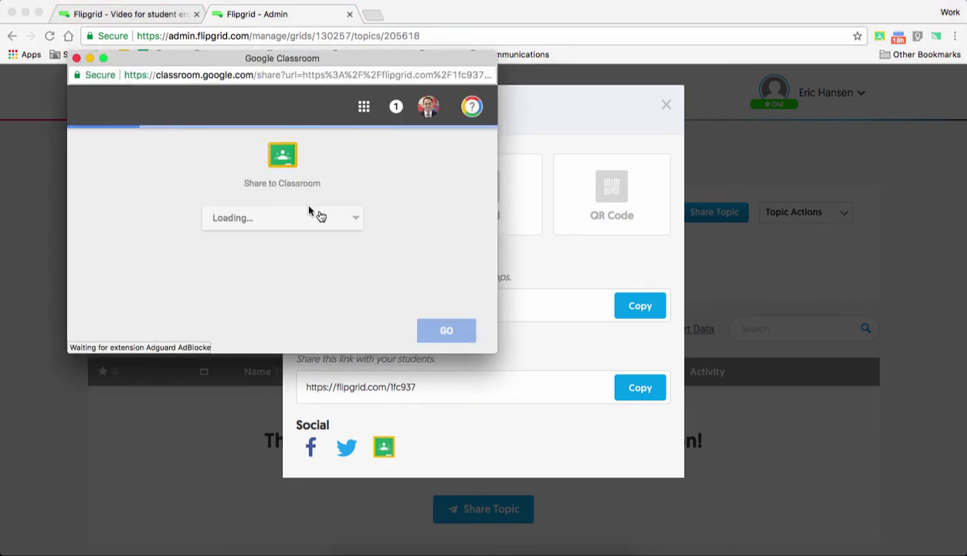
{"action": "left_click", "coordinate": [306, 222]}
{"action": "left_click", "coordinate": [291, 268]}
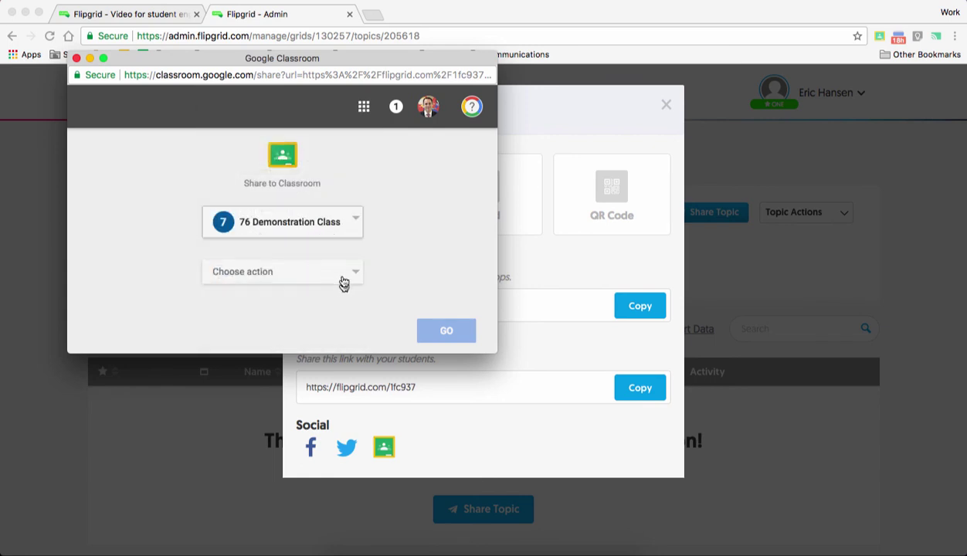
{"action": "left_click", "coordinate": [341, 281]}
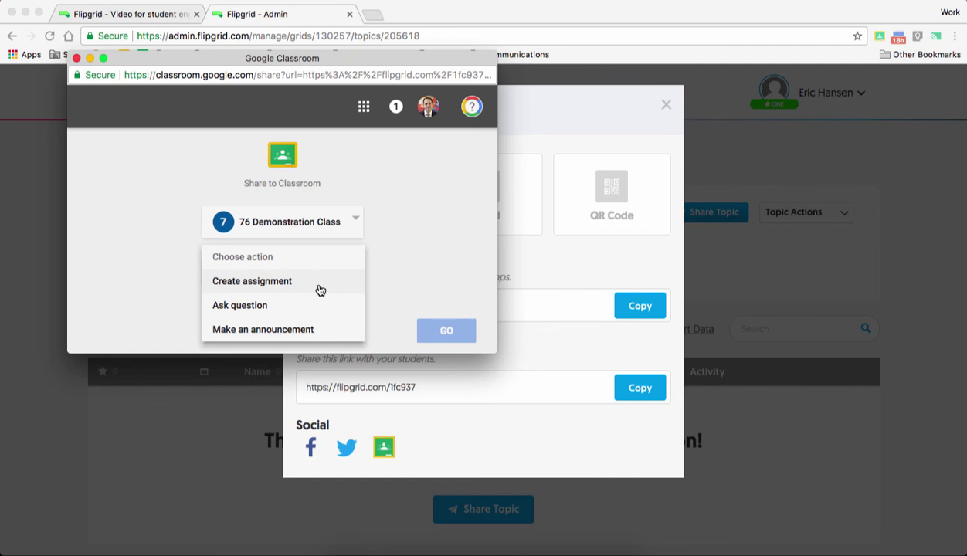
{"action": "left_click", "coordinate": [321, 283]}
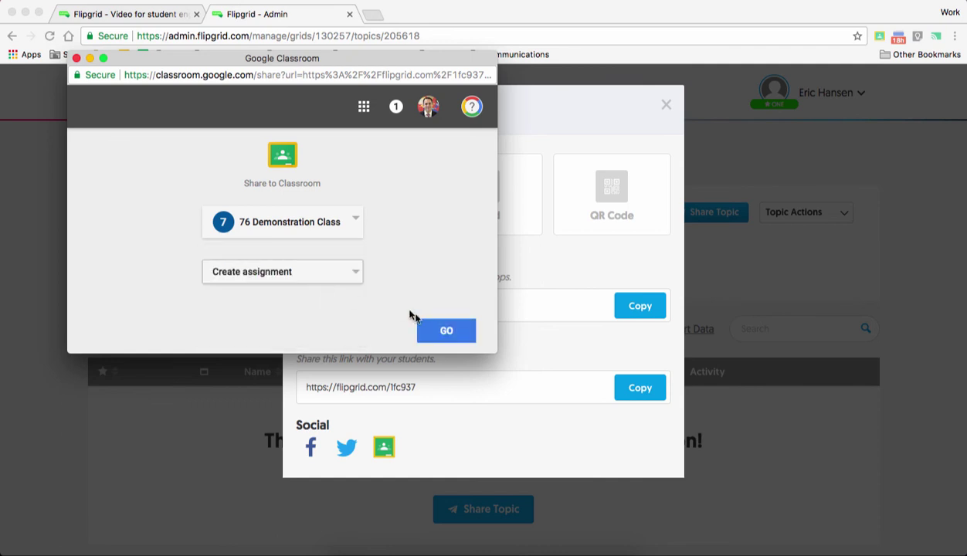
{"action": "left_click", "coordinate": [427, 328]}
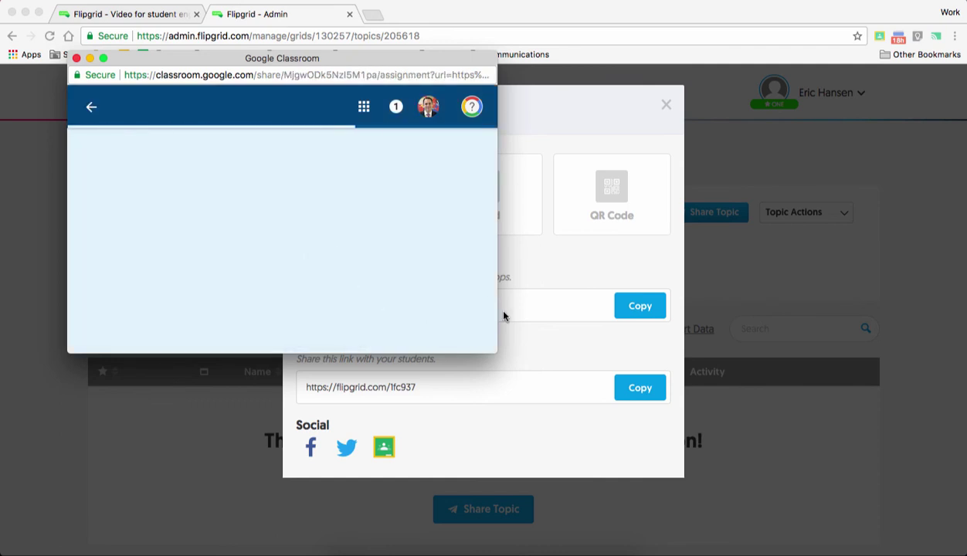
{"action": "left_click_drag", "start_coordinate": [494, 354], "coordinate": [764, 495]}
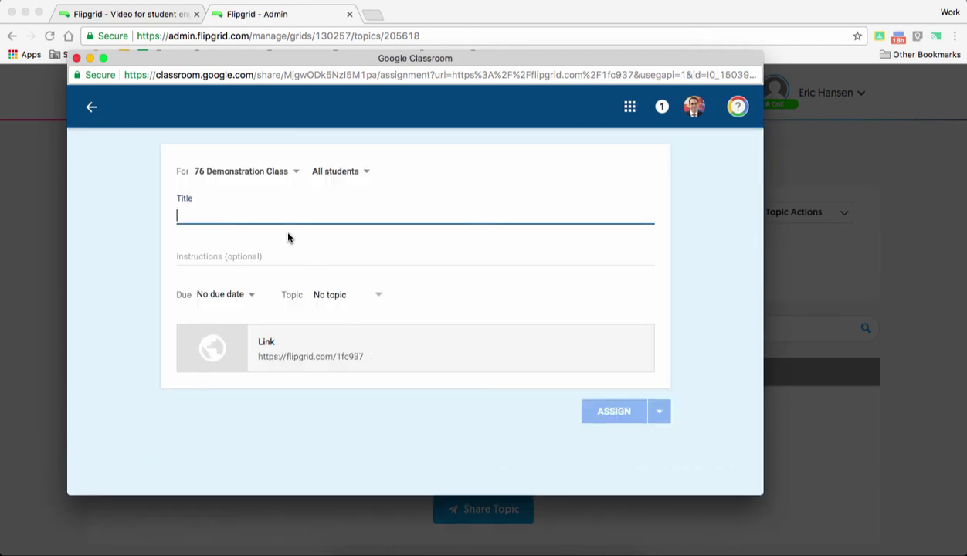
Enter Creative Communication as the title of the Classroom assignment.
{"action": "type", "text": "Pu"}
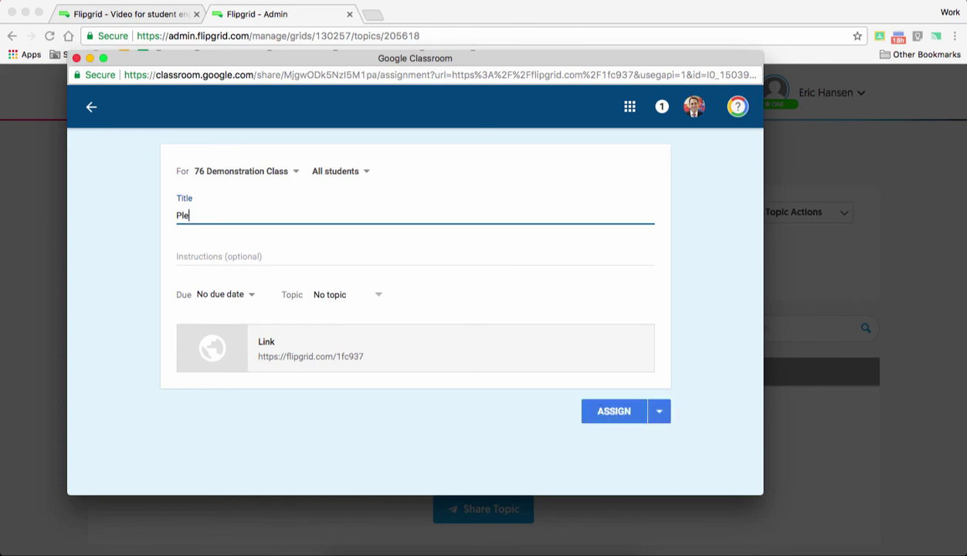
{"action": "key", "text": "BackSpace"}
{"action": "key", "text": "BackSpace"}
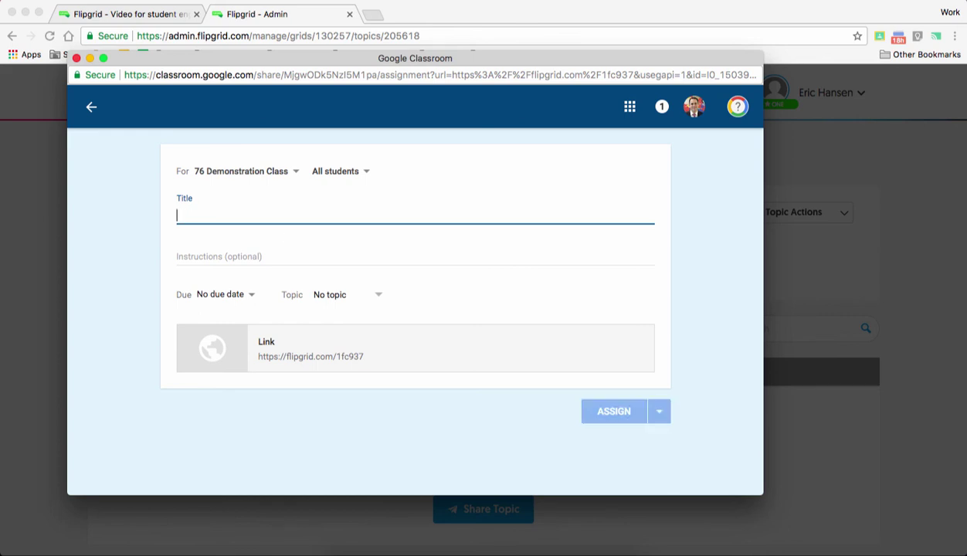
{"action": "type", "text": "Communciation"}
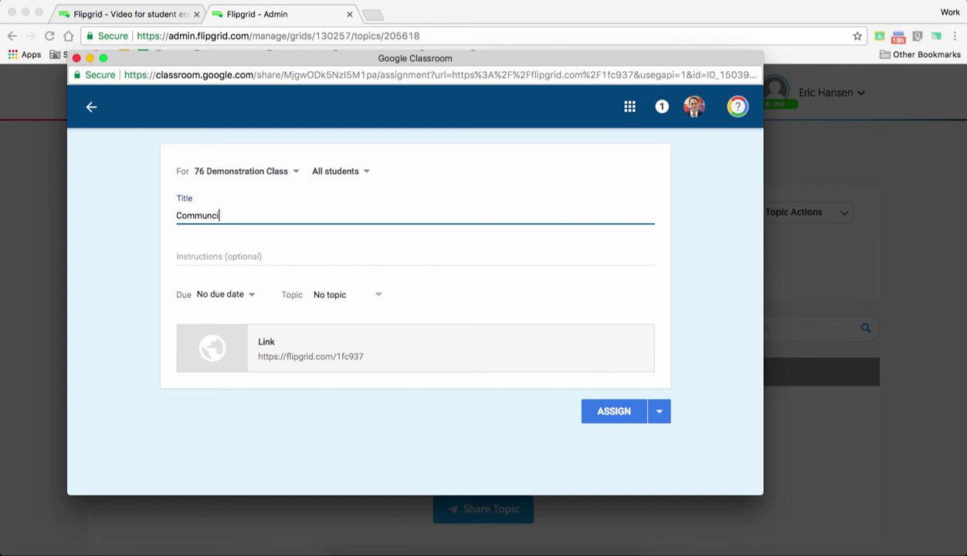
{"action": "key", "text": "BackSpace"}
{"action": "key", "text": "BackSpace"}
{"action": "key", "text": "BackSpace"}
{"action": "key", "text": "BackSpace"}
{"action": "key", "text": "BackSpace"}
{"action": "key", "text": "BackSpace"}
{"action": "key", "text": "BackSpace"}
{"action": "key", "text": "BackSpace"}
{"action": "key", "text": "BackSpace"}
{"action": "key", "text": "BackSpace"}
{"action": "key", "text": "BackSpace"}
{"action": "key", "text": "BackSpace"}
{"action": "key", "text": "BackSpace"}
{"action": "type", "text": "Creative Communication"}
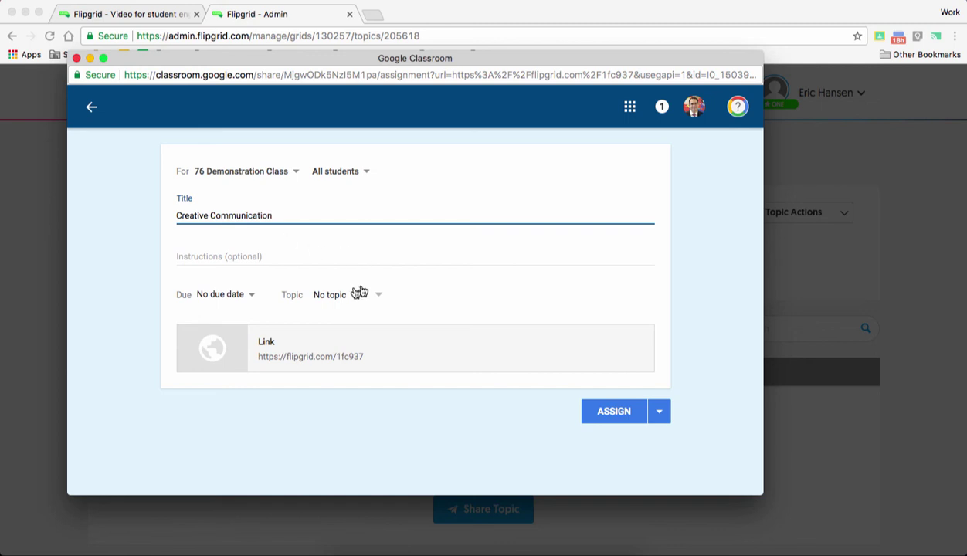
File the assignment under the Discussions topic and assign it to all students without instructions or a due date.
{"action": "left_click", "coordinate": [328, 253]}
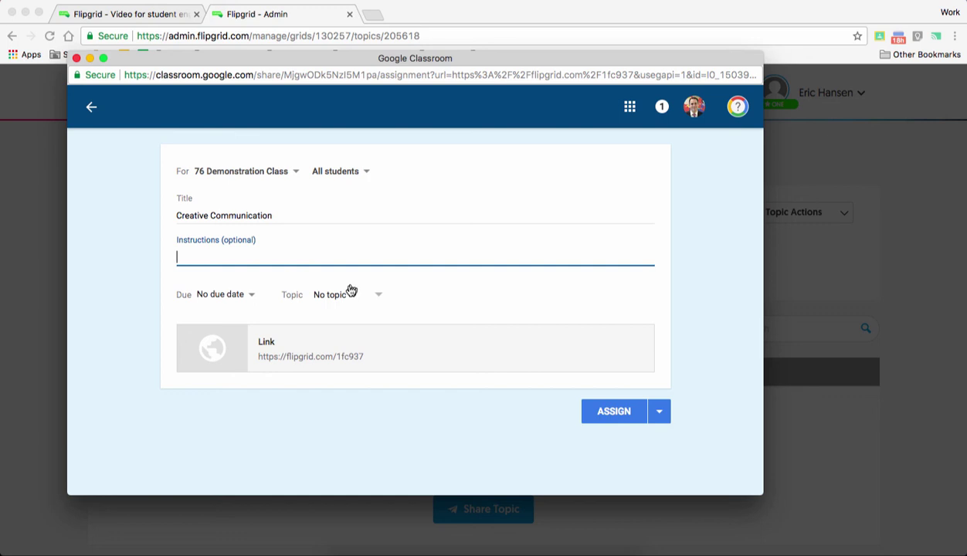
{"action": "left_click", "coordinate": [371, 295]}
{"action": "left_click", "coordinate": [377, 328]}
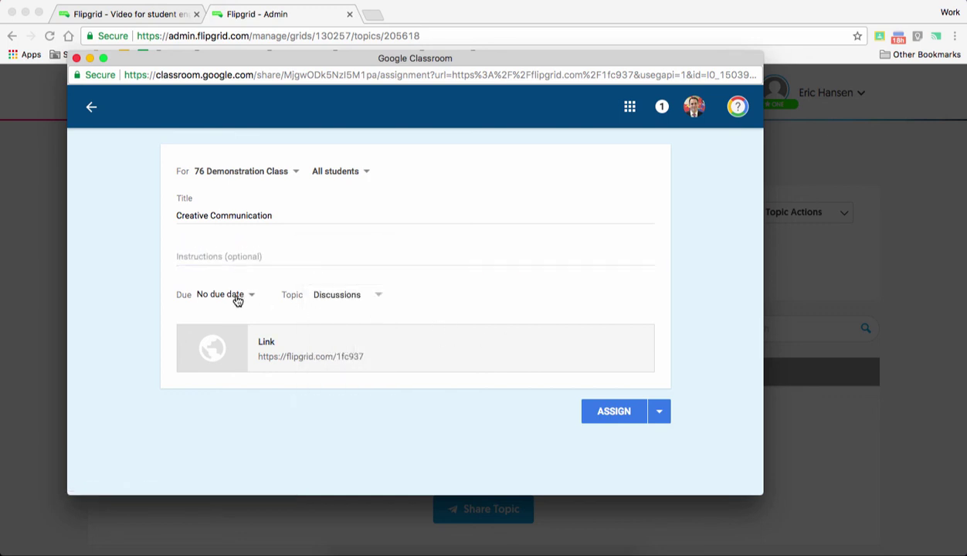
{"action": "left_click", "coordinate": [625, 419]}
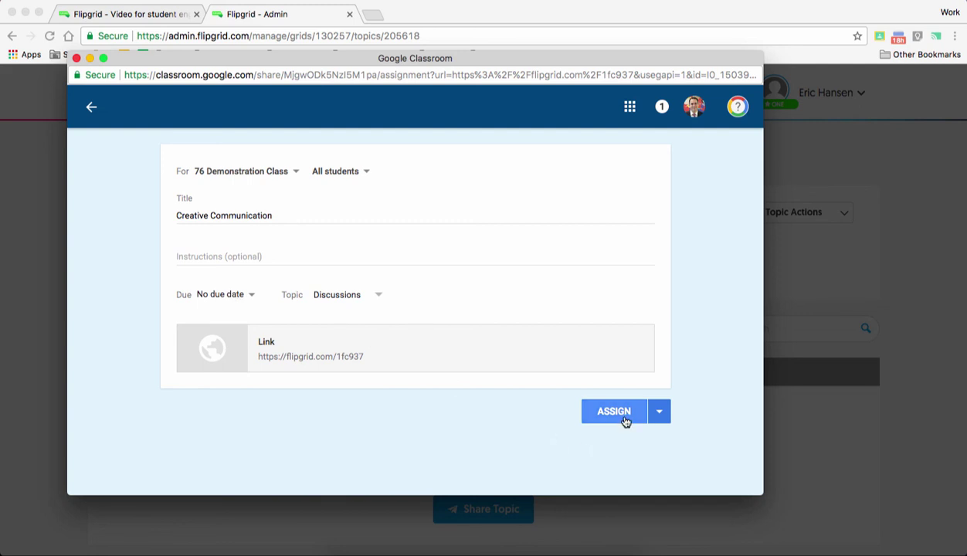